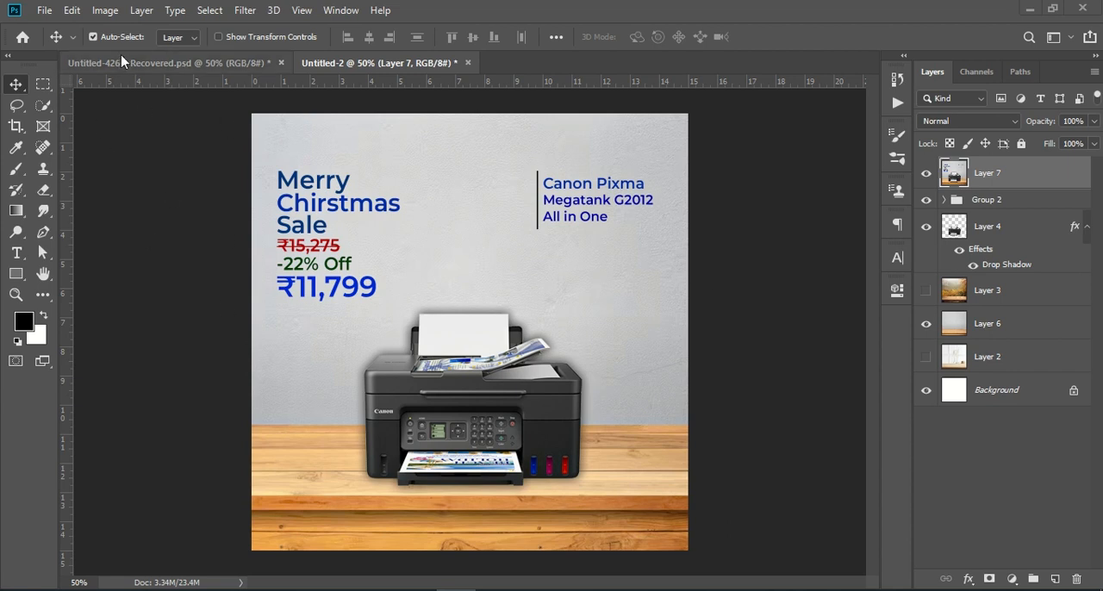
- Create a new 1080 x 1080 pixel document at 72 pixels/inch in RGB Color with a white background
{"action": "left_click", "coordinate": [43, 12]}
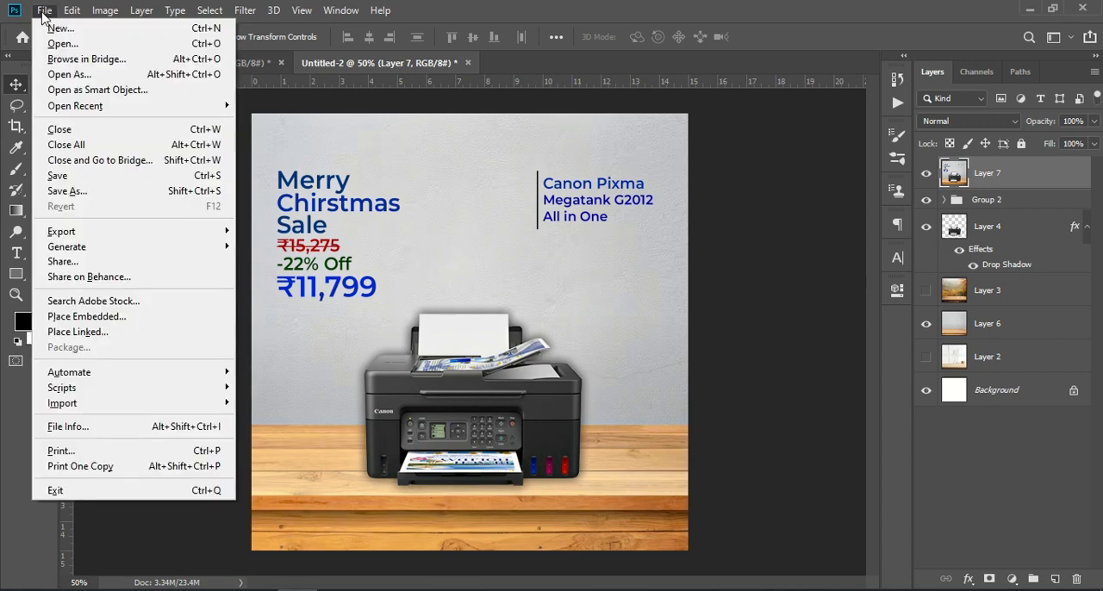
{"action": "left_click", "coordinate": [79, 31]}
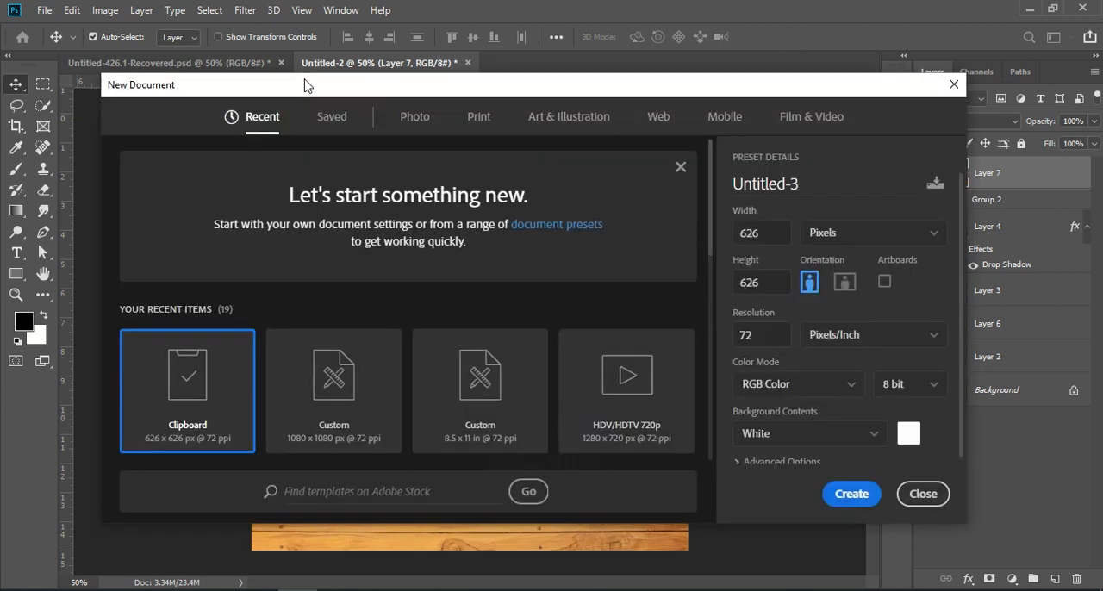
{"action": "left_click", "coordinate": [359, 402]}
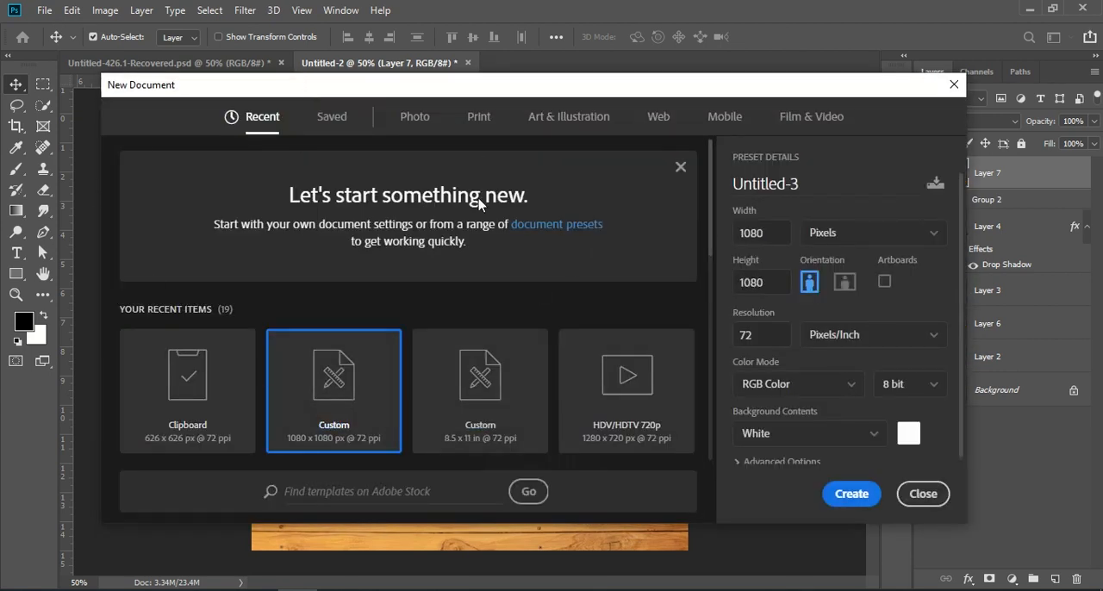
{"action": "left_click", "coordinate": [779, 232]}
{"action": "left_click", "coordinate": [777, 283]}
{"action": "left_click", "coordinate": [761, 336]}
{"action": "left_click", "coordinate": [853, 493]}
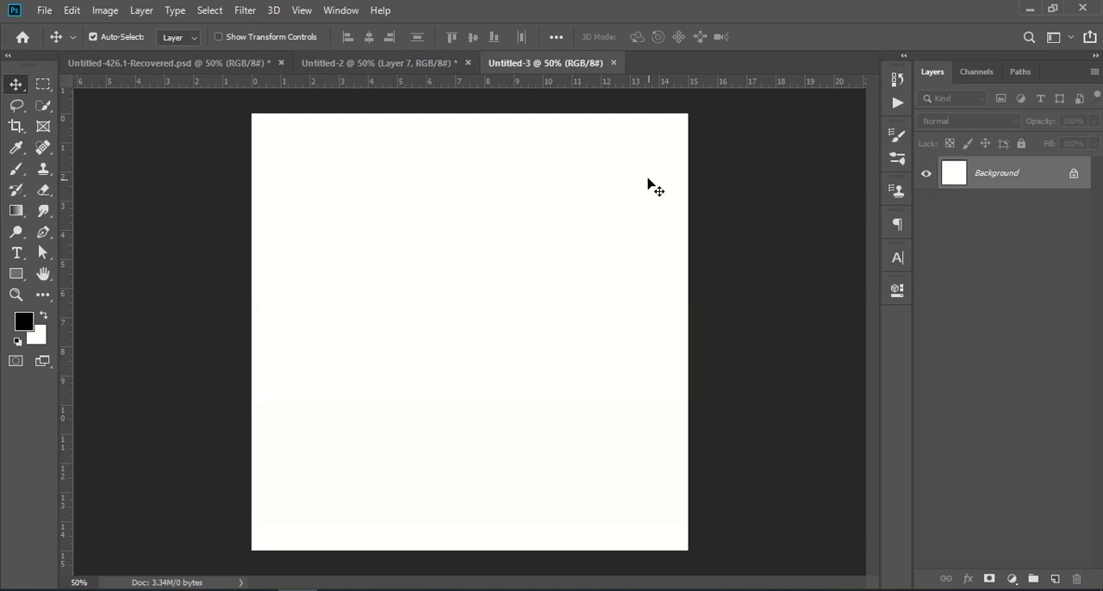
- Copy the printer layer with its drop shadow from Untitled-2 into the lower middle of the Untitled-3 canvas
{"action": "left_click", "coordinate": [234, 66]}
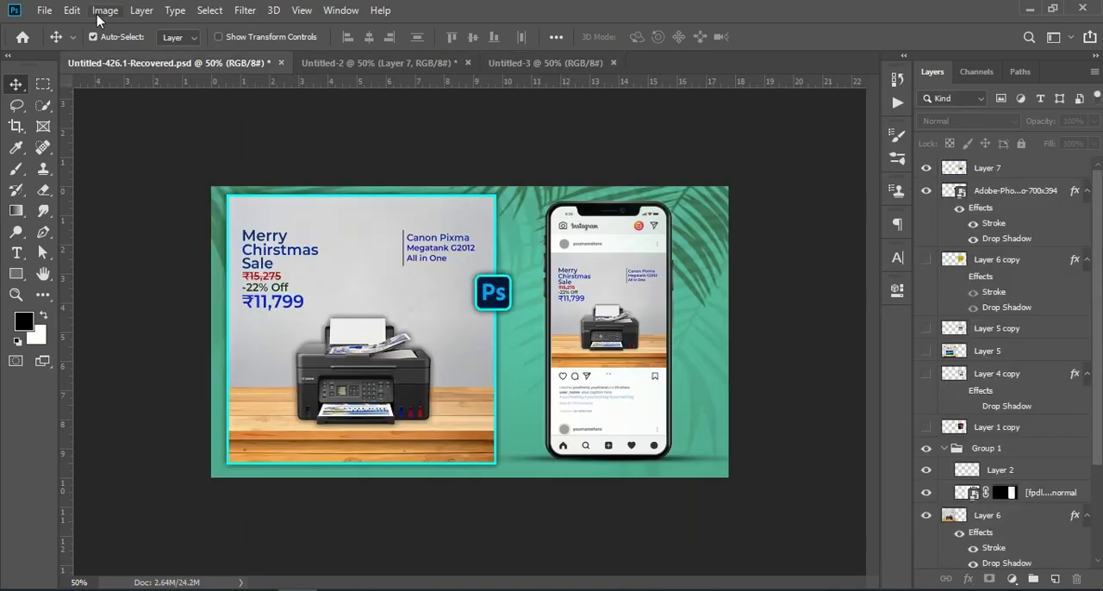
{"action": "left_click", "coordinate": [406, 65]}
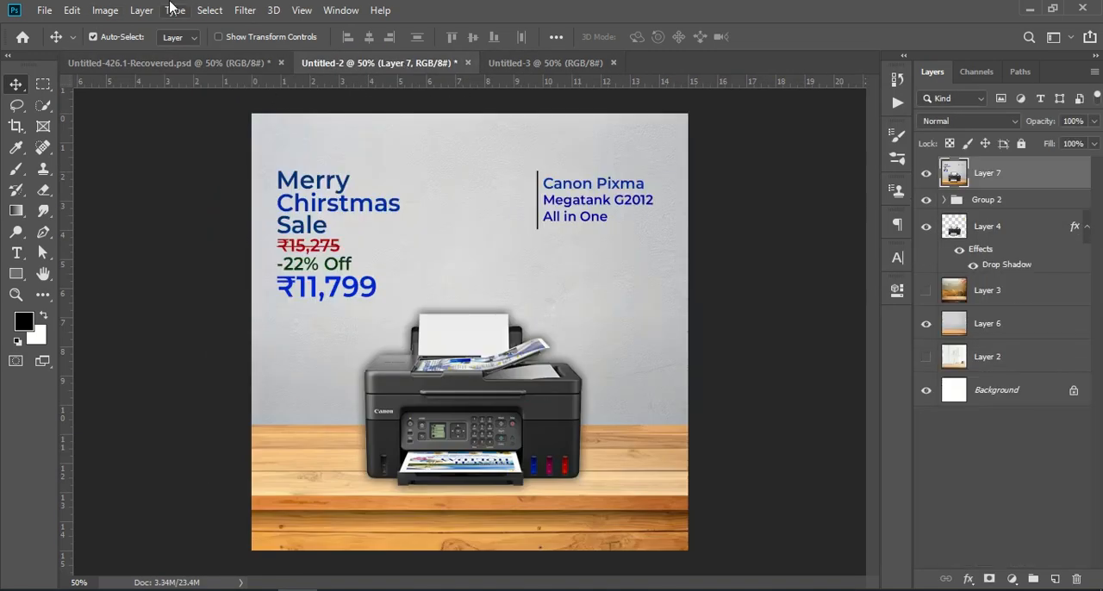
{"action": "left_click", "coordinate": [991, 230]}
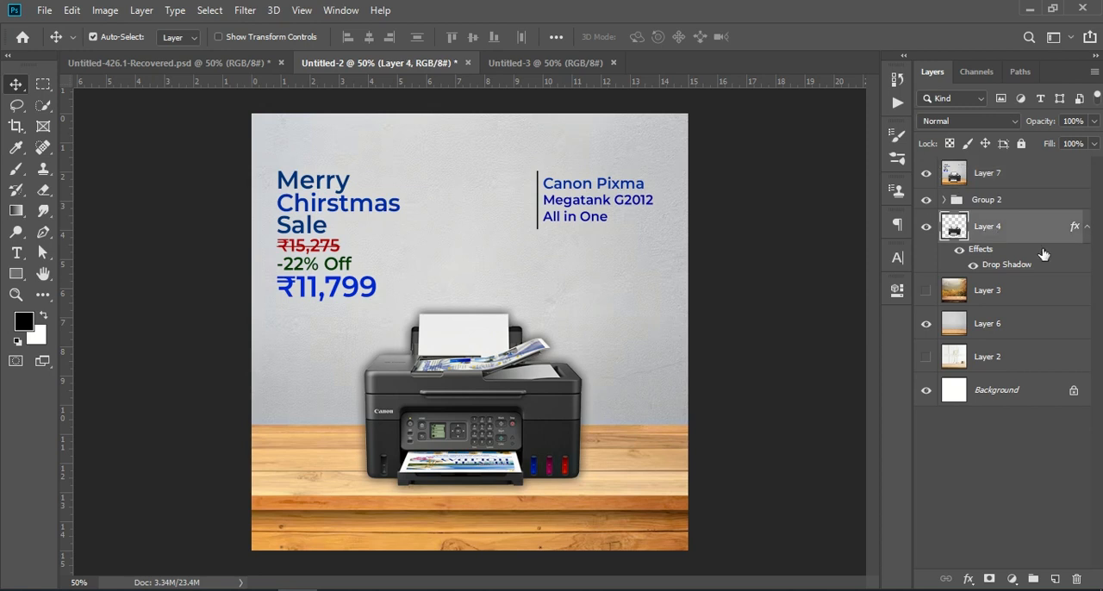
{"action": "left_click_drag", "start_coordinate": [1039, 233], "coordinate": [494, 384]}
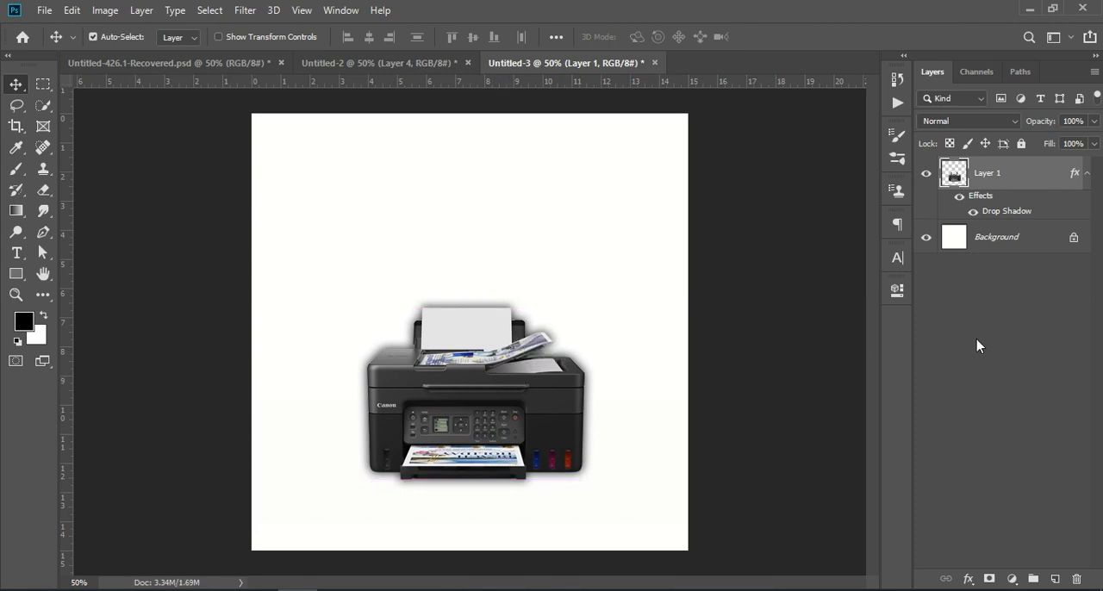
- Copy the grey wall and wooden table layer from Untitled-2 into Untitled-3, covering the canvas, and place it below the printer layer
{"action": "left_click", "coordinate": [222, 63]}
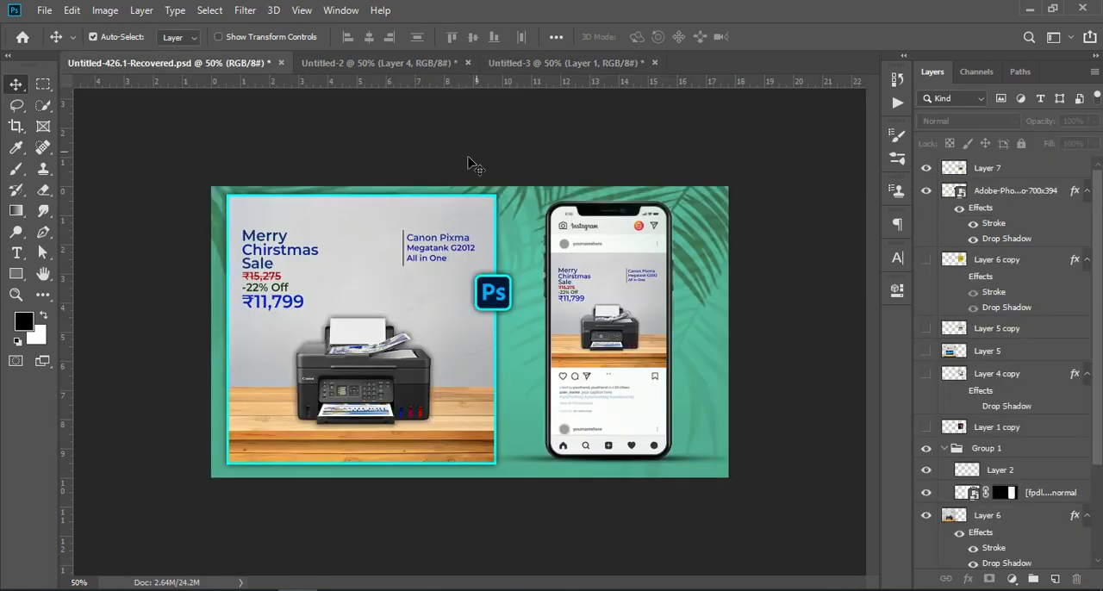
{"action": "left_click", "coordinate": [556, 65]}
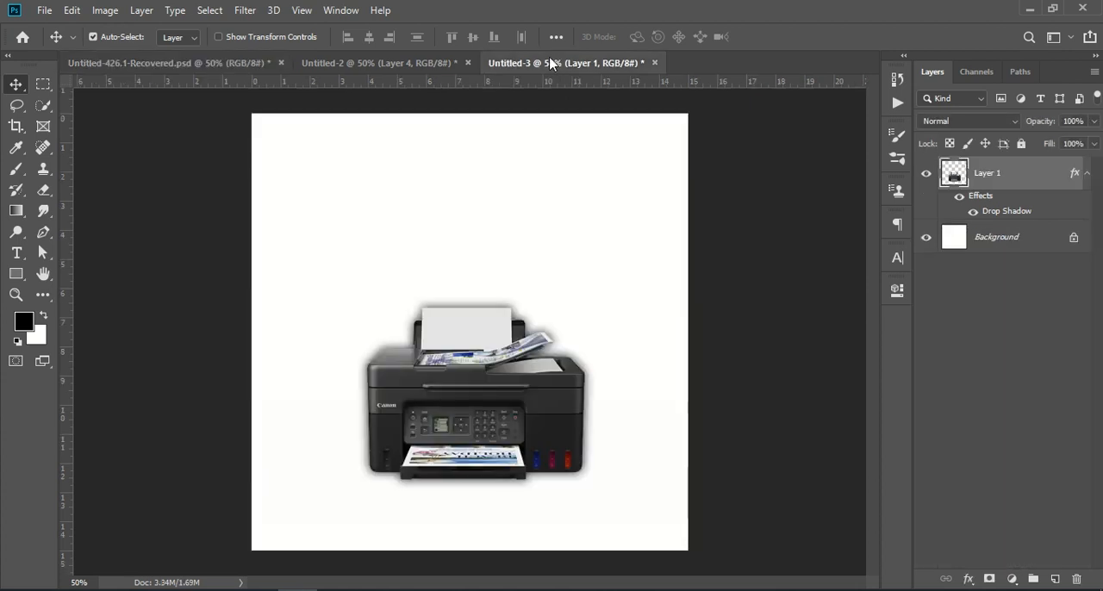
{"action": "left_click", "coordinate": [320, 63]}
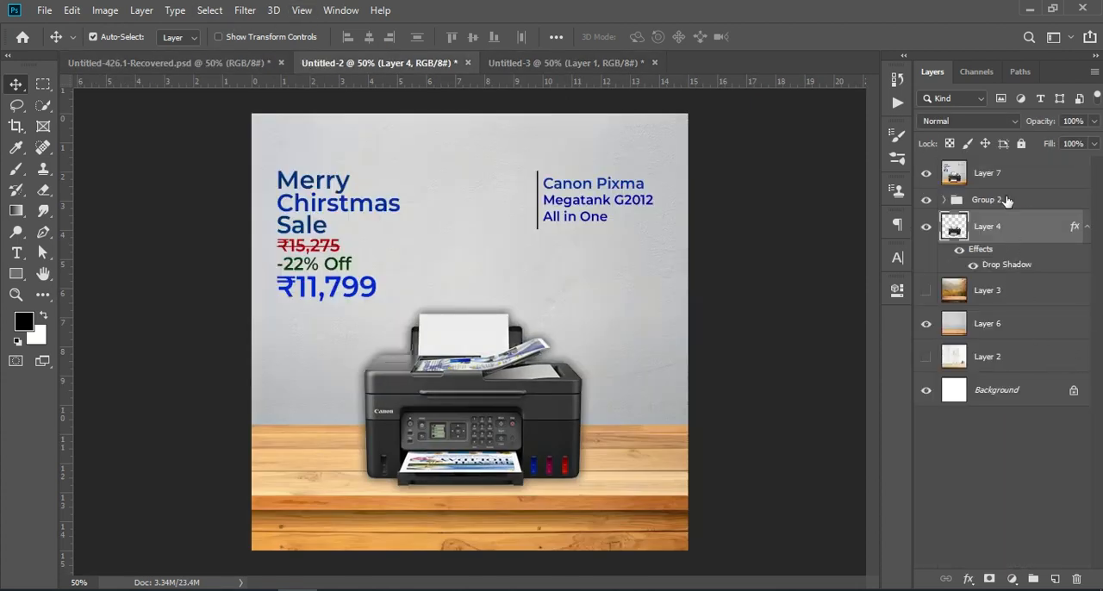
{"action": "left_click", "coordinate": [1008, 331]}
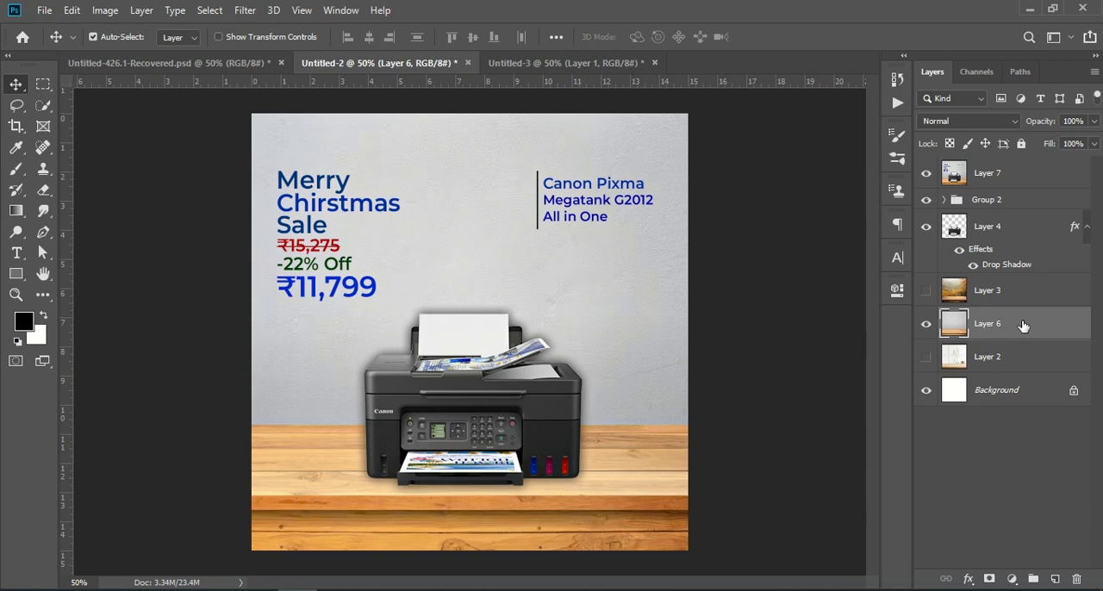
{"action": "left_click_drag", "start_coordinate": [1023, 326], "coordinate": [505, 508]}
{"action": "left_click_drag", "start_coordinate": [523, 457], "coordinate": [485, 281]}
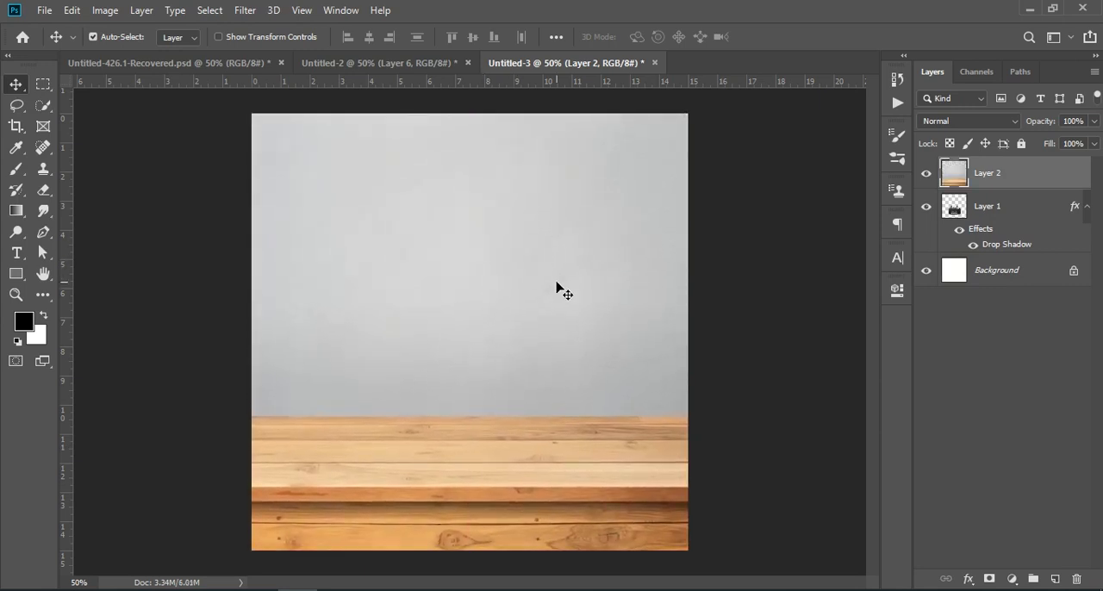
{"action": "left_click", "coordinate": [1025, 405]}
{"action": "left_click_drag", "start_coordinate": [1010, 173], "coordinate": [1000, 260]}
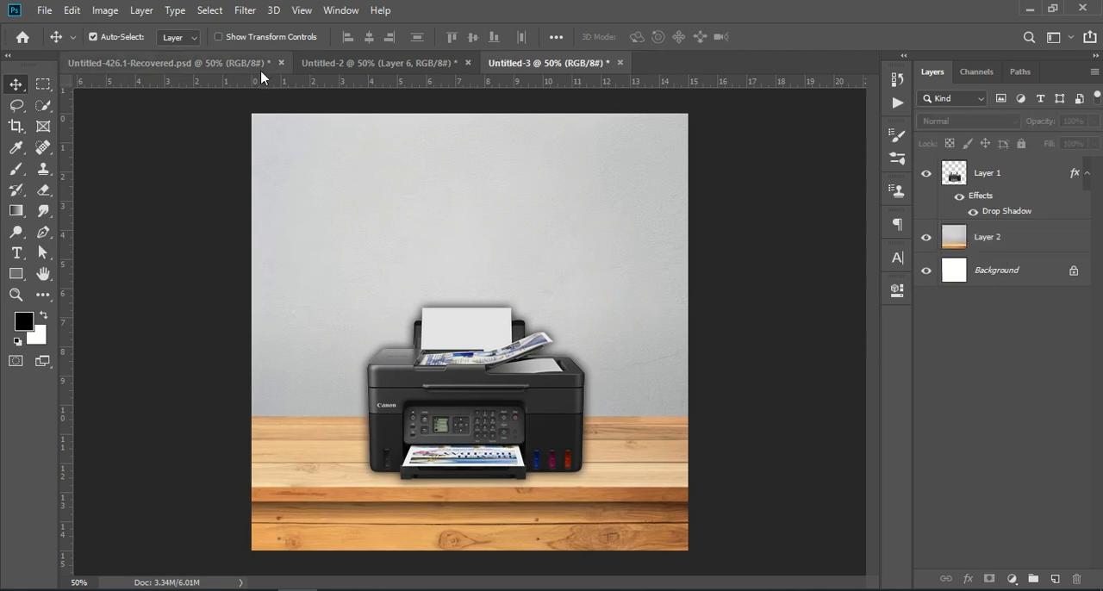
- Copy the Group 2 text group from Untitled-2 into Untitled-3 and position it above the printer with even side margins
{"action": "left_click", "coordinate": [339, 66]}
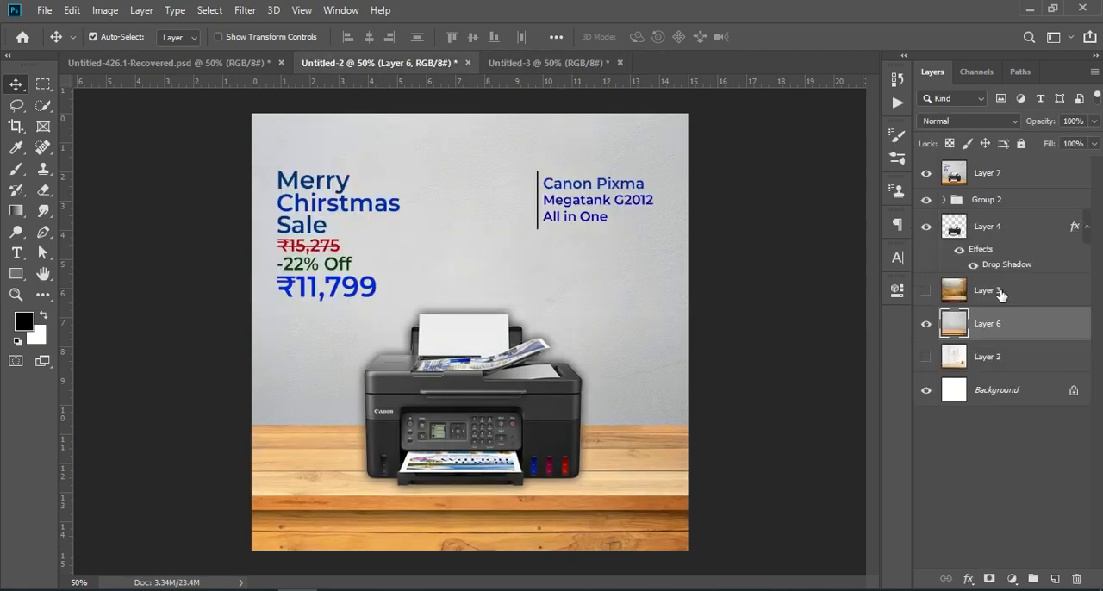
{"action": "left_click", "coordinate": [995, 202]}
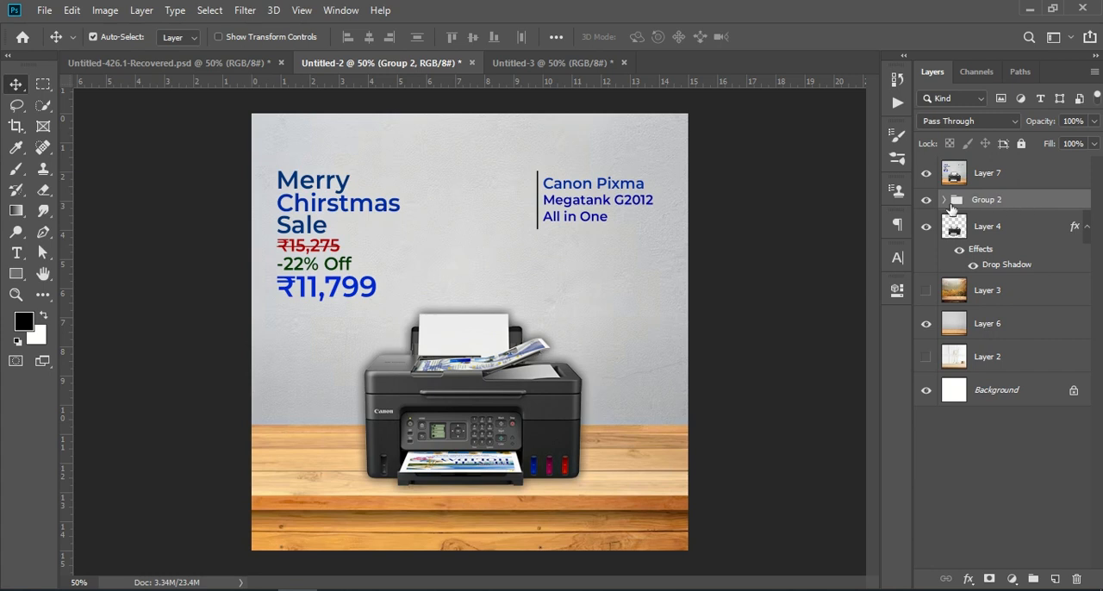
{"action": "left_click_drag", "start_coordinate": [1015, 205], "coordinate": [446, 236]}
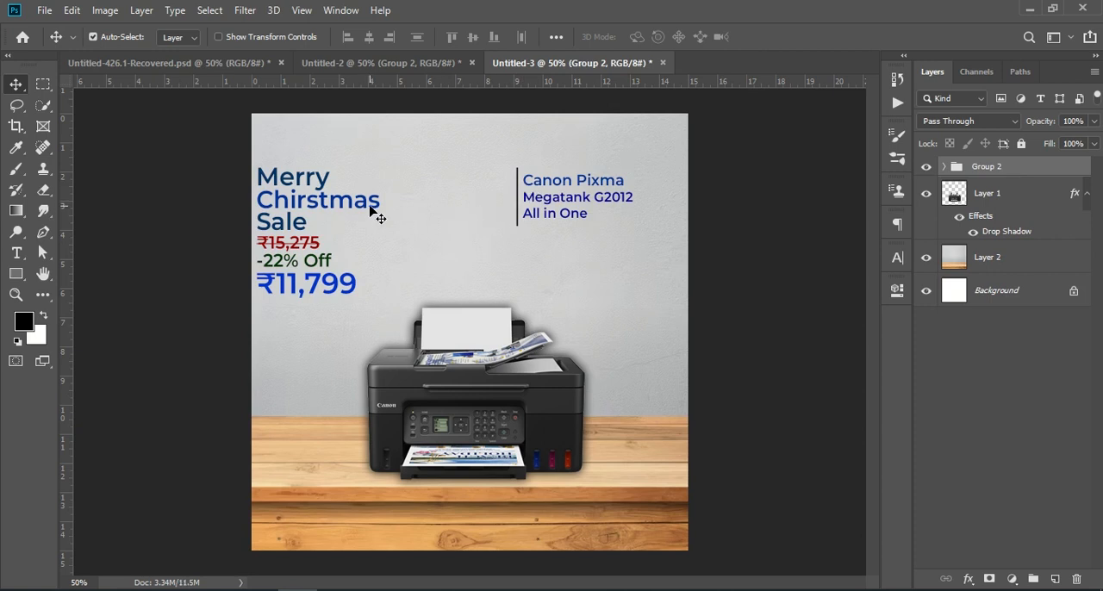
{"action": "key", "text": "ctrl+t"}
{"action": "left_click_drag", "start_coordinate": [316, 200], "coordinate": [341, 186]}
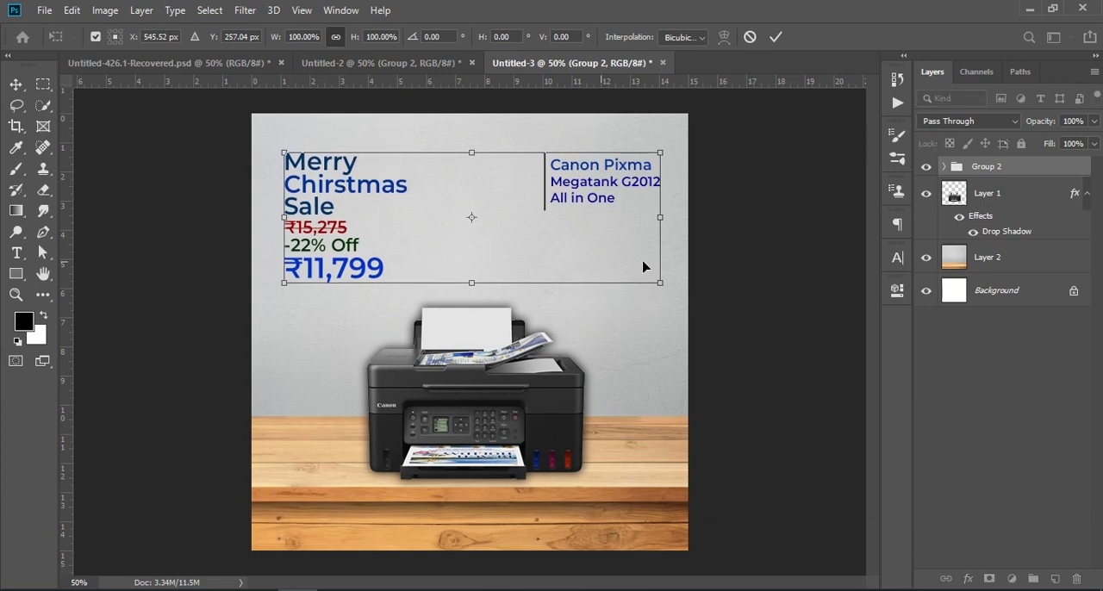
{"action": "left_click", "coordinate": [994, 396]}
- Nudge the wall and table background slightly downward beneath the printer
{"action": "left_click_drag", "start_coordinate": [647, 468], "coordinate": [648, 479]}
{"action": "left_click", "coordinate": [1005, 419]}
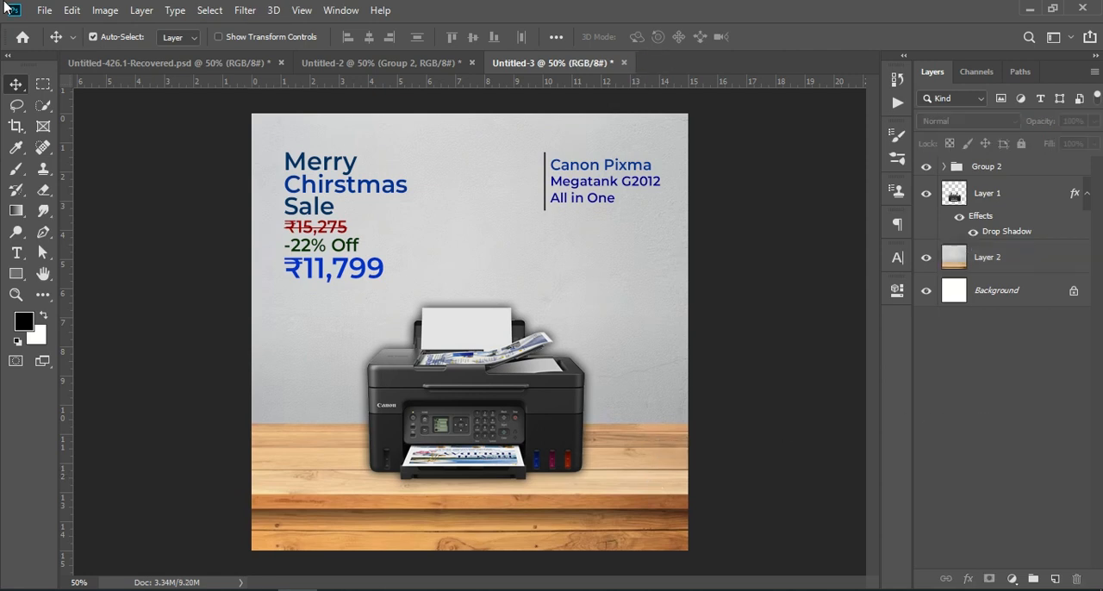
- Add a Brightness/Contrast adjustment clipped to the printer layer, with brightness 11 and slightly reduced contrast
{"action": "left_click", "coordinate": [987, 204]}
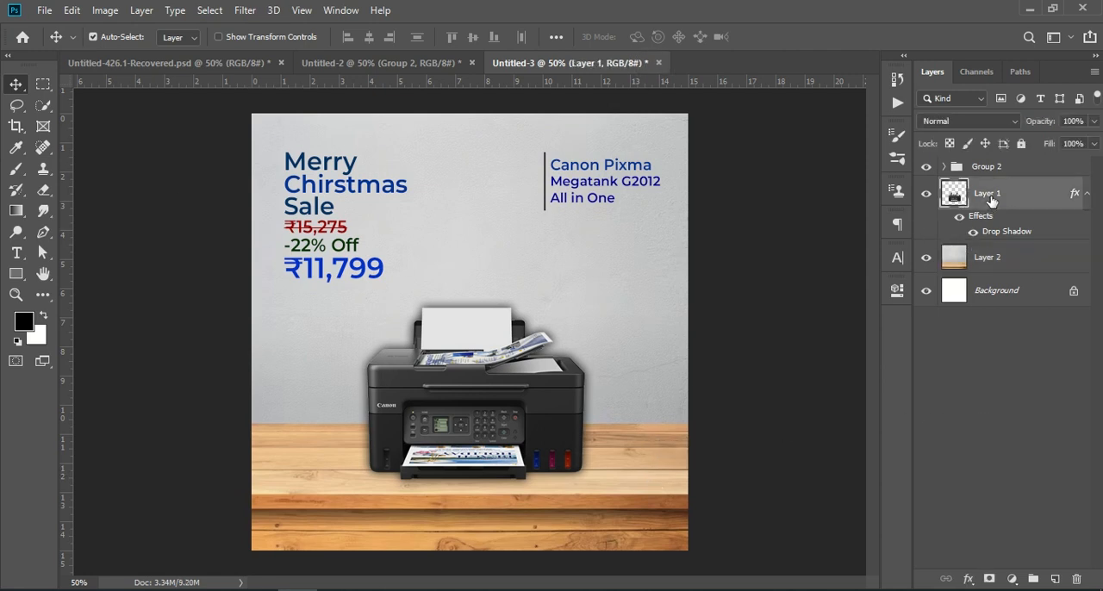
{"action": "left_click", "coordinate": [1013, 580]}
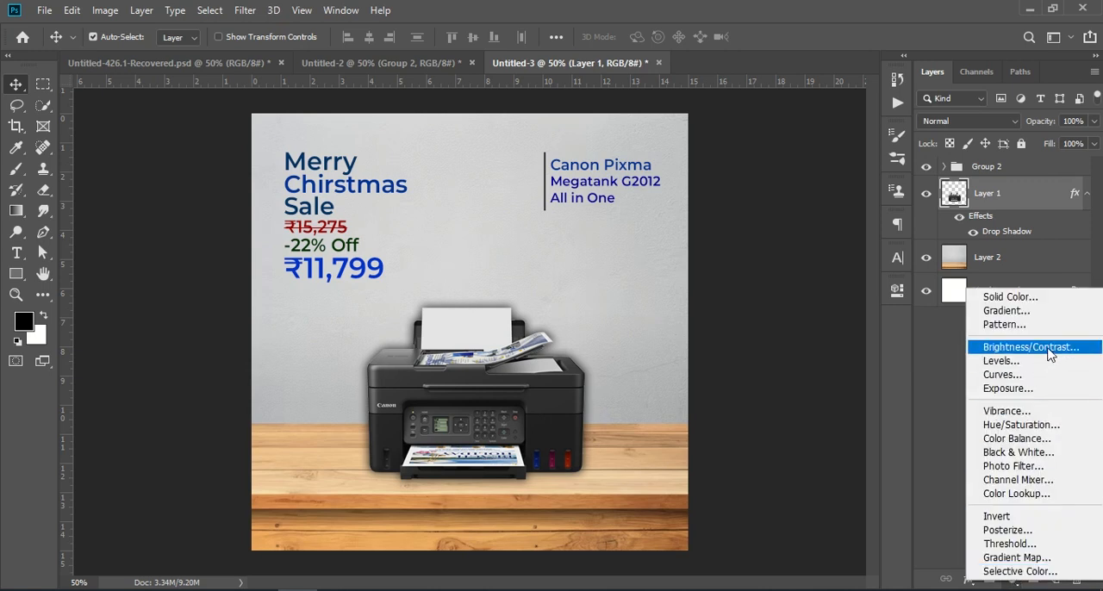
{"action": "left_click", "coordinate": [1042, 347]}
{"action": "left_click_drag", "start_coordinate": [758, 382], "coordinate": [763, 383]}
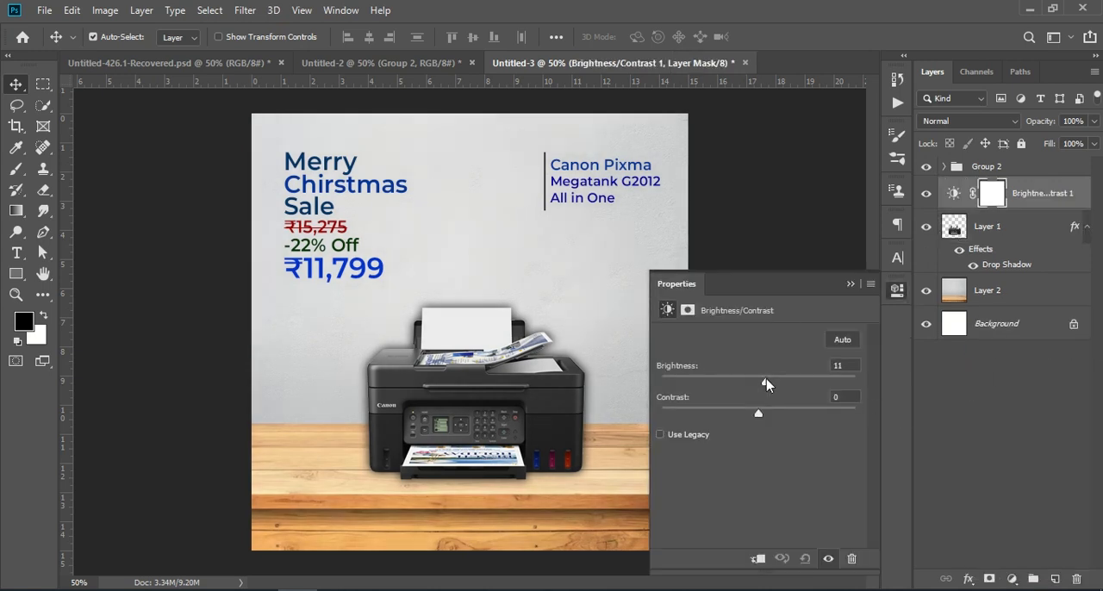
{"action": "left_click", "coordinate": [756, 557]}
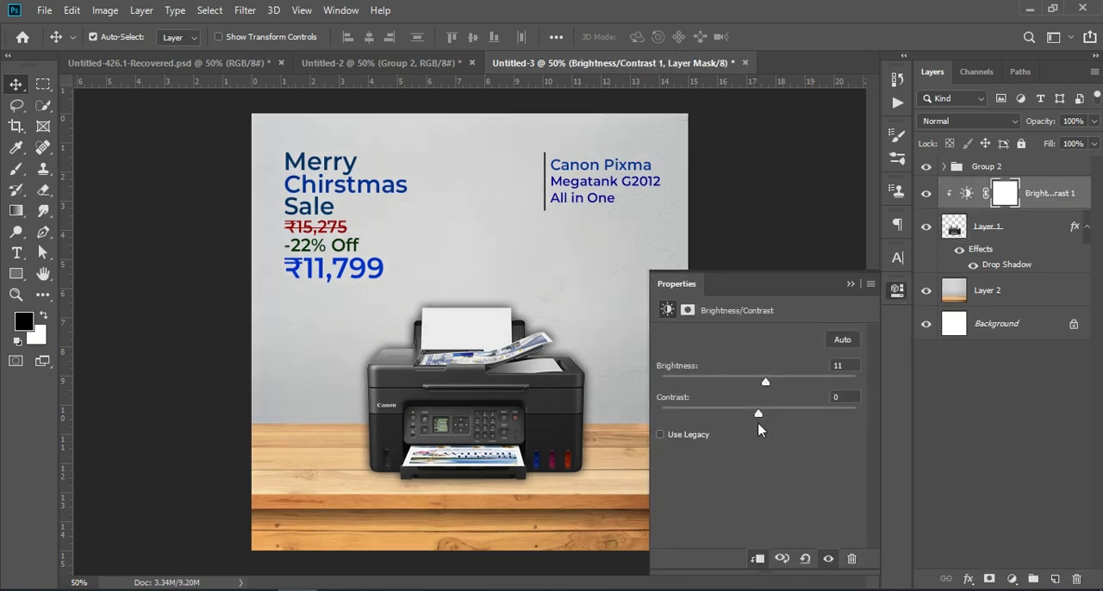
{"action": "mouse_move", "coordinate": [760, 412]}
{"action": "left_mouse_down"}
{"action": "mouse_move", "coordinate": [776, 417]}
{"action": "mouse_move", "coordinate": [748, 421]}
{"action": "left_mouse_up"}
{"action": "left_click", "coordinate": [851, 285]}
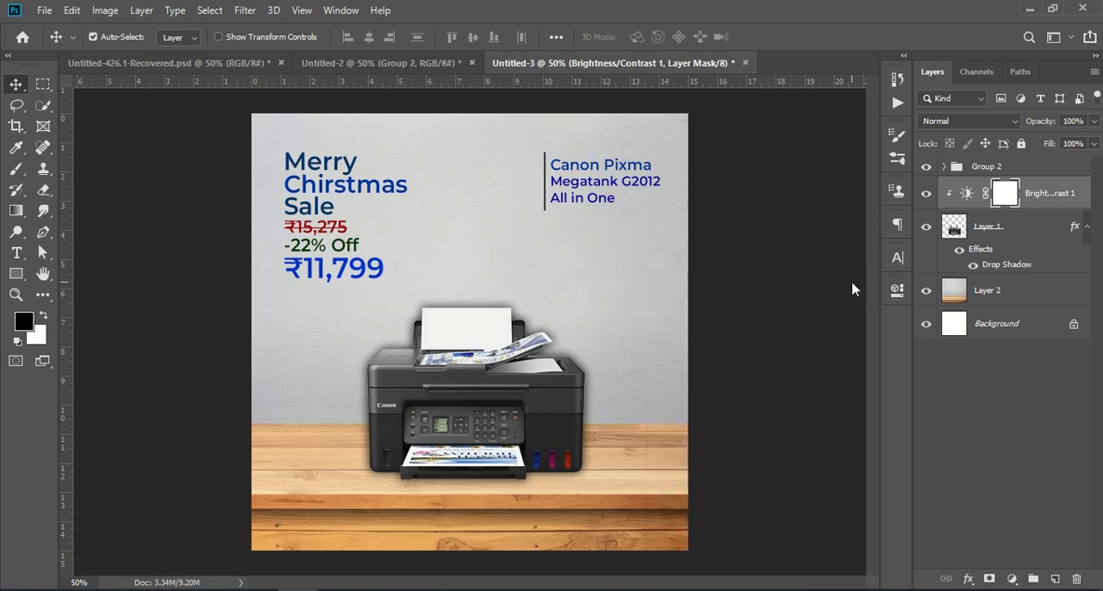
- Stamp all visible layers into a new merged layer above Group 2
{"action": "left_click", "coordinate": [1053, 442]}
{"action": "left_click", "coordinate": [1001, 169]}
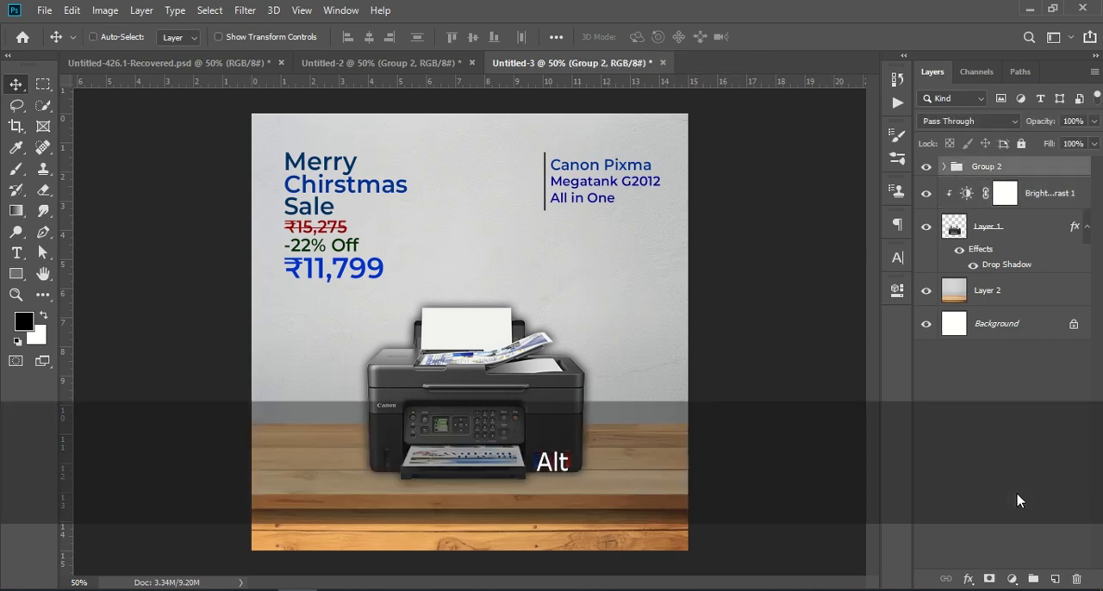
{"action": "key", "text": "ctrl+shift+alt+e"}
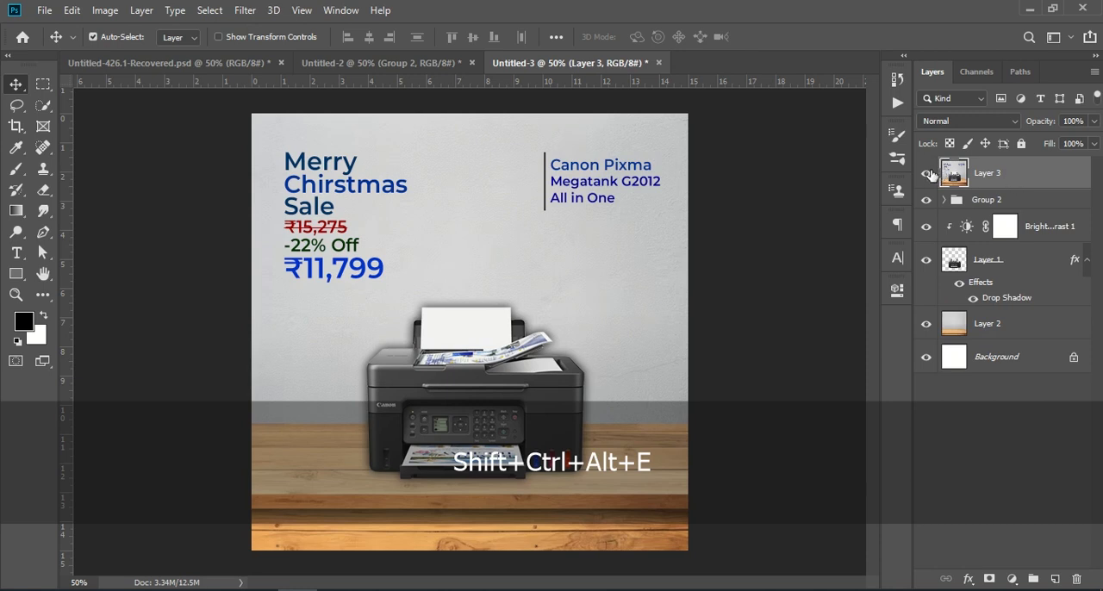
- Open the Camera Raw Filter on the merged layer and set Contrast +9, Highlights -23, Shadows +18, Whites +3 and Blacks +17
{"action": "left_click", "coordinate": [246, 10]}
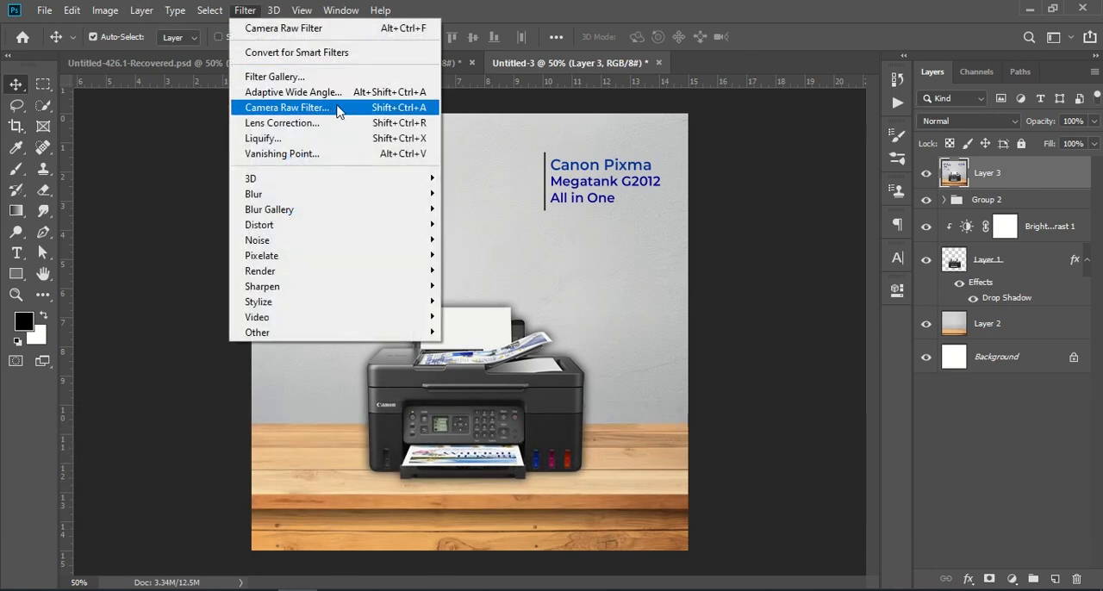
{"action": "left_click", "coordinate": [339, 108]}
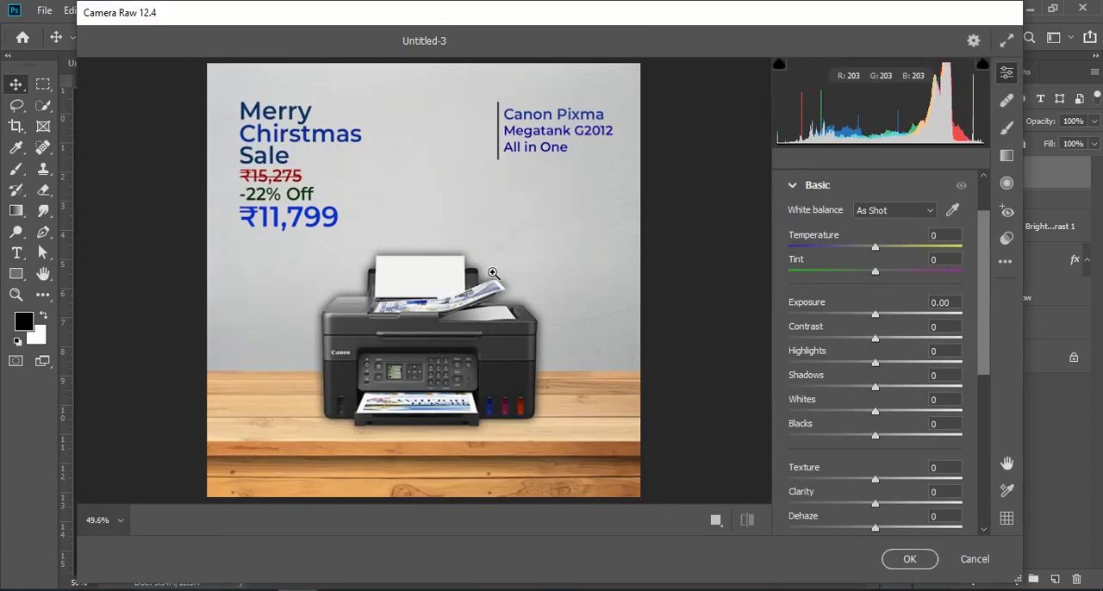
{"action": "left_click_drag", "start_coordinate": [876, 338], "coordinate": [890, 438]}
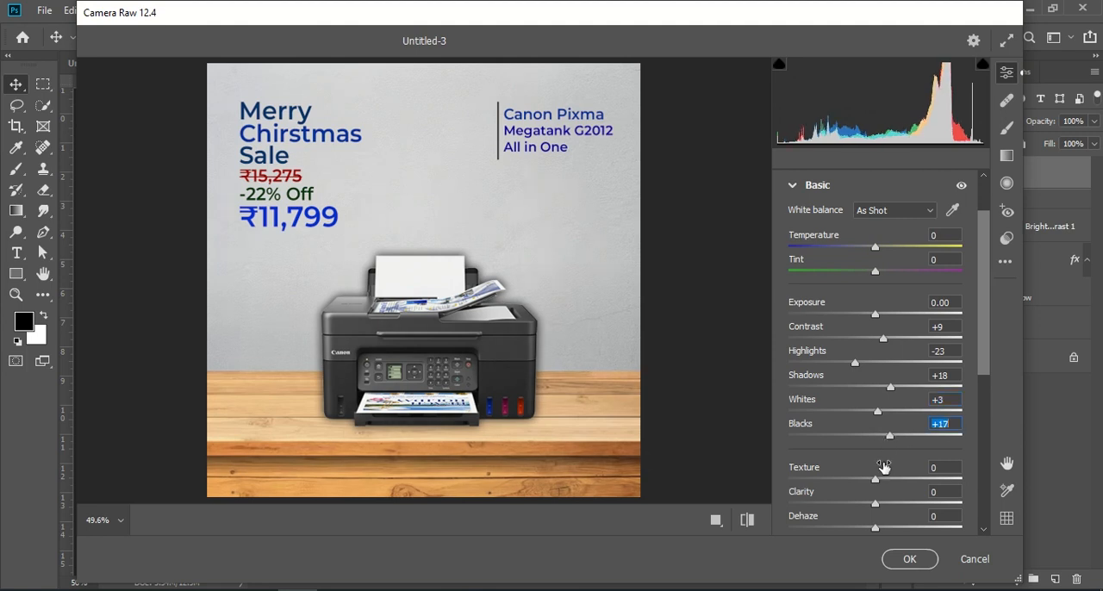
- Set Texture +14, Clarity +6, Dehaze +11, Vibrance +9 and Saturation +14, and apply the Camera Raw Filter
{"action": "left_click_drag", "start_coordinate": [879, 482], "coordinate": [883, 506]}
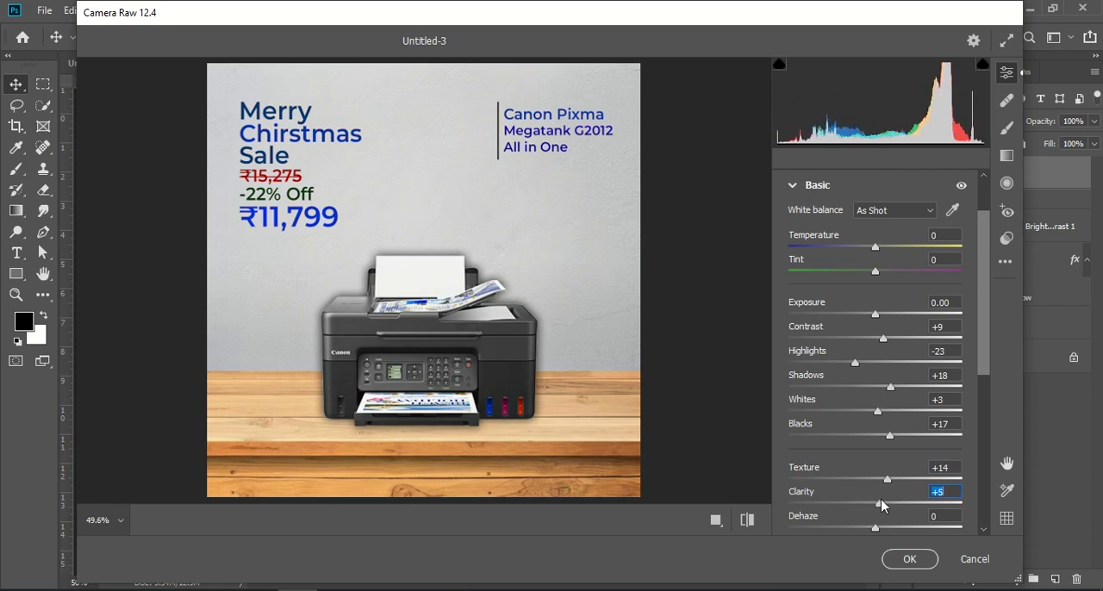
{"action": "scroll", "coordinate": [883, 505], "scroll_direction": "down", "scroll_amount": 1}
{"action": "left_click_drag", "start_coordinate": [877, 493], "coordinate": [890, 517]}
{"action": "scroll", "coordinate": [879, 504], "scroll_direction": "down", "scroll_amount": 1}
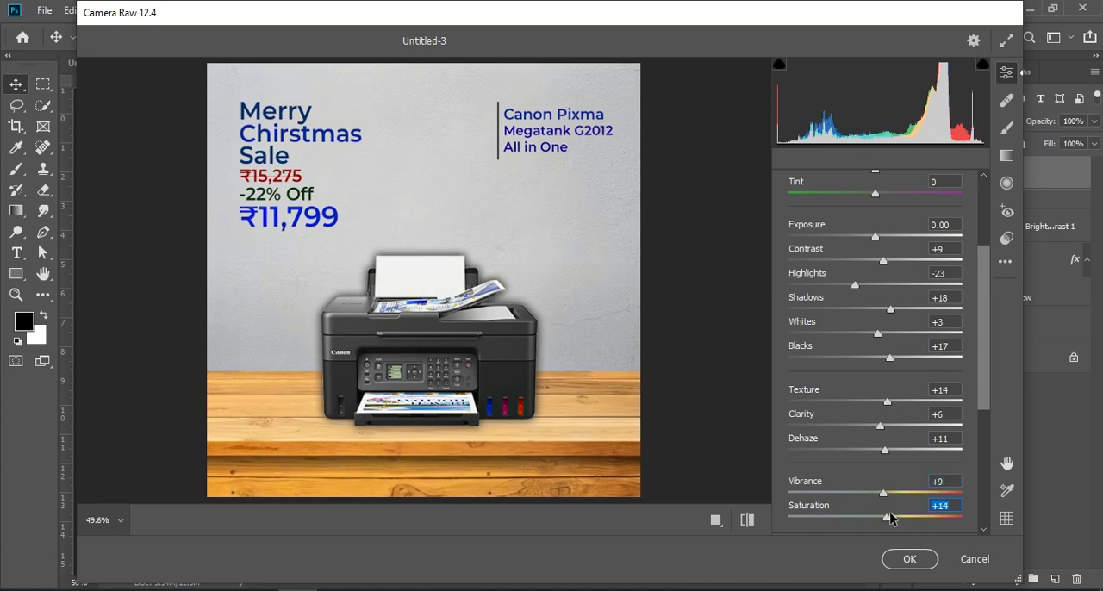
{"action": "left_click", "coordinate": [906, 558]}
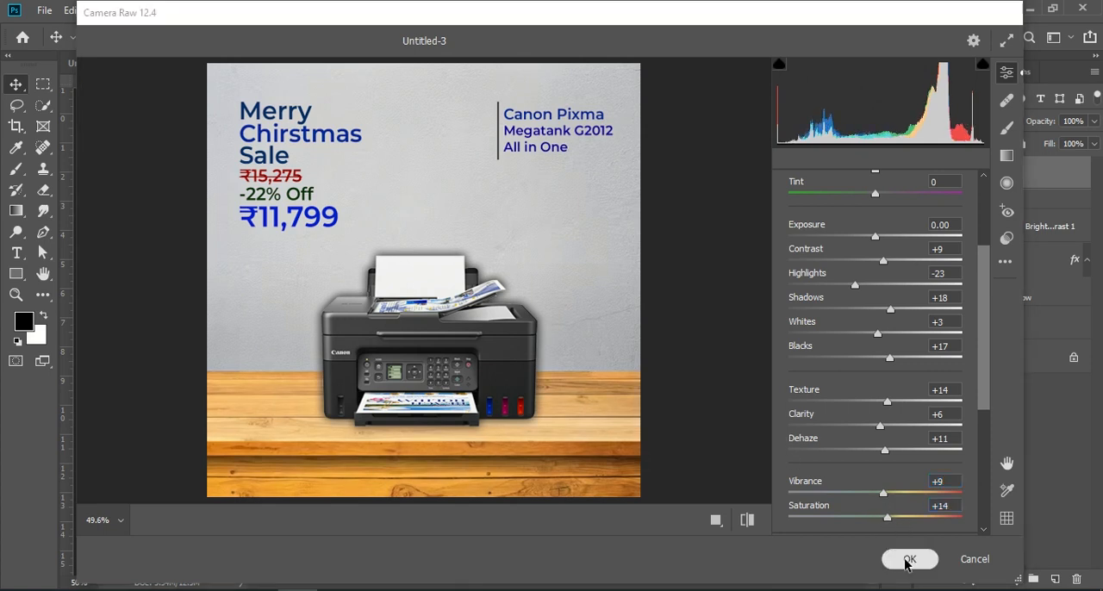